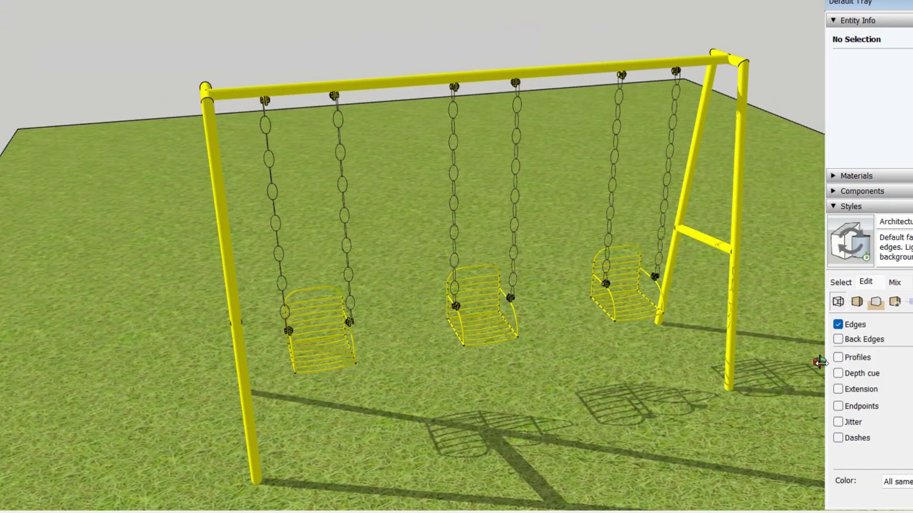
# Orbit the finished yellow swing set to view its far side, then a near-front view
pyautogui.moveTo(228, 194)
pyautogui.mouseDown(button='middle')
pyautogui.moveTo(447, 190)
pyautogui.moveTo(570, 159)
pyautogui.moveTo(821, 171)
pyautogui.moveTo(519, 271)
pyautogui.moveTo(681, 152)
pyautogui.moveTo(556, 123)
pyautogui.moveTo(428, 135)
pyautogui.moveTo(232, 186)
pyautogui.moveTo(163, 288)
pyautogui.moveTo(265, 271)
pyautogui.moveTo(499, 381)
pyautogui.moveTo(398, 347)
pyautogui.moveTo(526, 193)
pyautogui.moveTo(406, 237)
pyautogui.moveTo(513, 387)
pyautogui.moveTo(434, 267)
pyautogui.moveTo(287, 147)
pyautogui.moveTo(393, 79)
pyautogui.moveTo(666, 78)
pyautogui.moveTo(529, 249)
pyautogui.moveTo(490, 333)
pyautogui.moveTo(656, 312)
pyautogui.moveTo(821, 373)
pyautogui.moveTo(403, 244)
pyautogui.moveTo(589, 281)
pyautogui.moveTo(658, 269)
pyautogui.moveTo(656, 301)
pyautogui.mouseUp(button='middle')
pyautogui.moveTo(624, 216)
pyautogui.mouseDown(button='middle')
pyautogui.moveTo(662, 204)
pyautogui.moveTo(658, 129)
pyautogui.moveTo(323, 158)
pyautogui.moveTo(320, 214)
pyautogui.moveTo(485, 230)
pyautogui.moveTo(727, 228)
pyautogui.moveTo(765, 219)
pyautogui.moveTo(719, 164)
pyautogui.moveTo(699, 198)
pyautogui.moveTo(287, 206)
pyautogui.moveTo(401, 333)
pyautogui.moveTo(666, 200)
pyautogui.moveTo(577, 193)
pyautogui.moveTo(526, 172)
pyautogui.moveTo(625, 202)
pyautogui.moveTo(579, 231)
pyautogui.moveTo(580, 173)
pyautogui.moveTo(621, 241)
pyautogui.moveTo(587, 167)
pyautogui.mouseUp(button='middle')
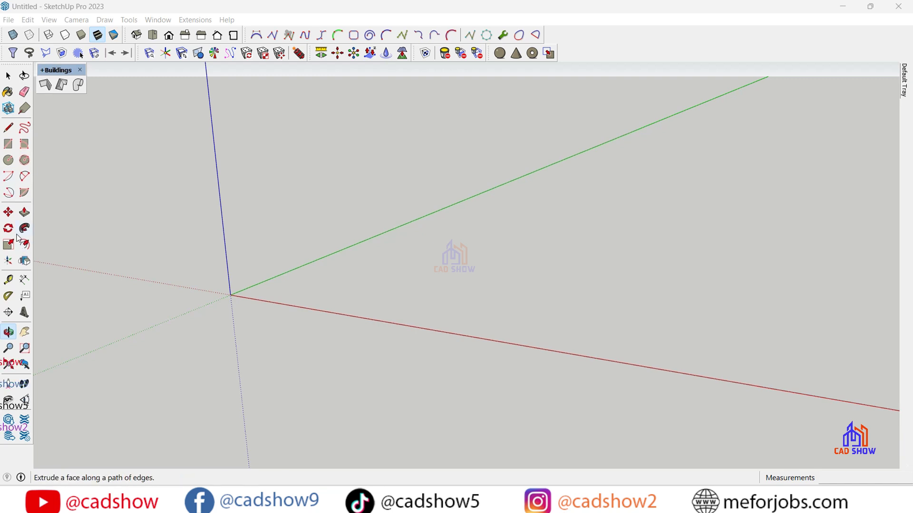
# Draw an upright 4 by 9 rectangle
pyautogui.click(8, 143)
pyautogui.click(398, 291)
pyautogui.press('Left')
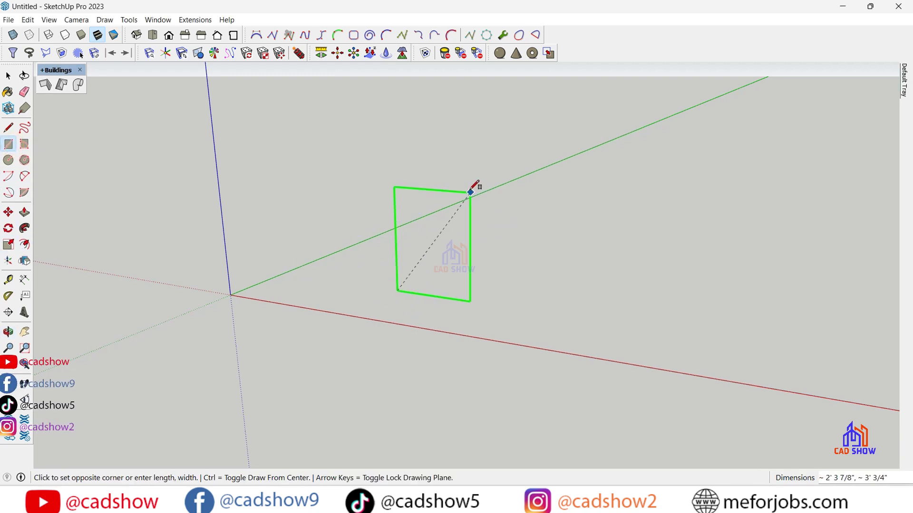
pyautogui.write("4',9")
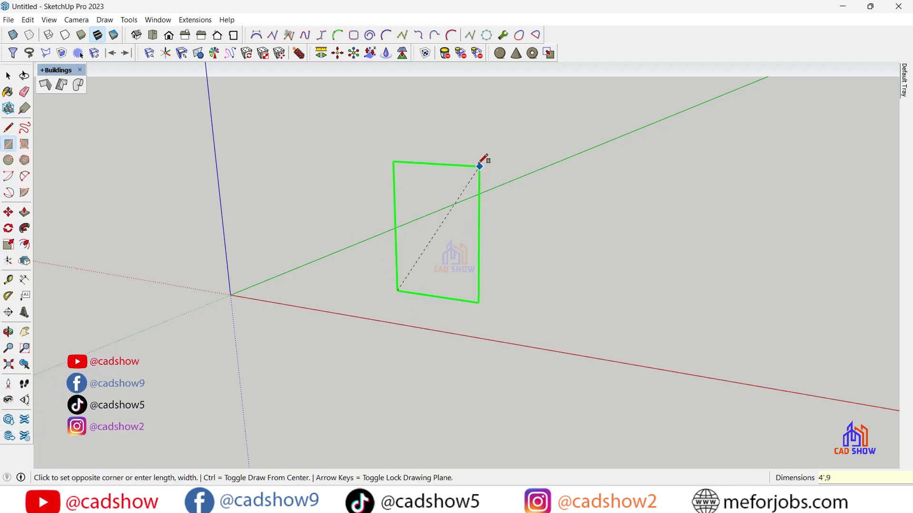
pyautogui.press('Return')
pyautogui.scroll(-3, 401, 369)
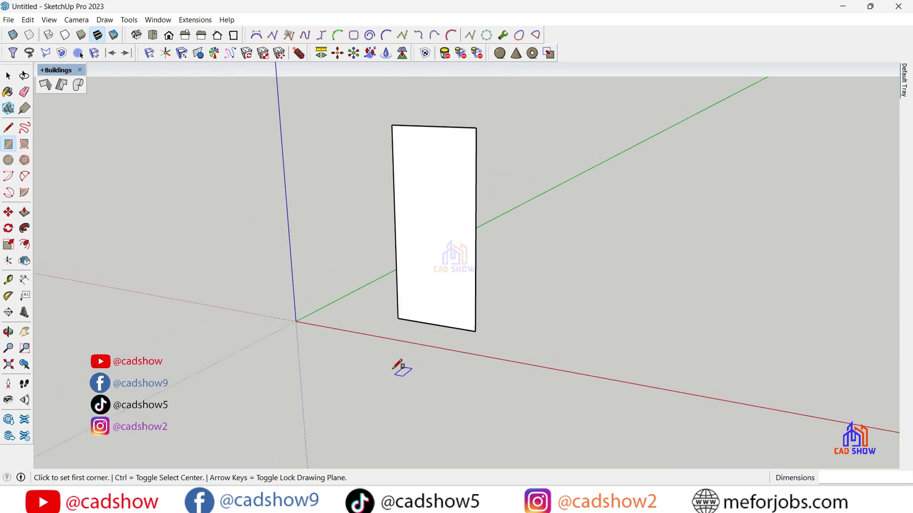
# Draw a diagonal from the rectangle's top edge to its bottom-left corner and select it
pyautogui.click(8, 127)
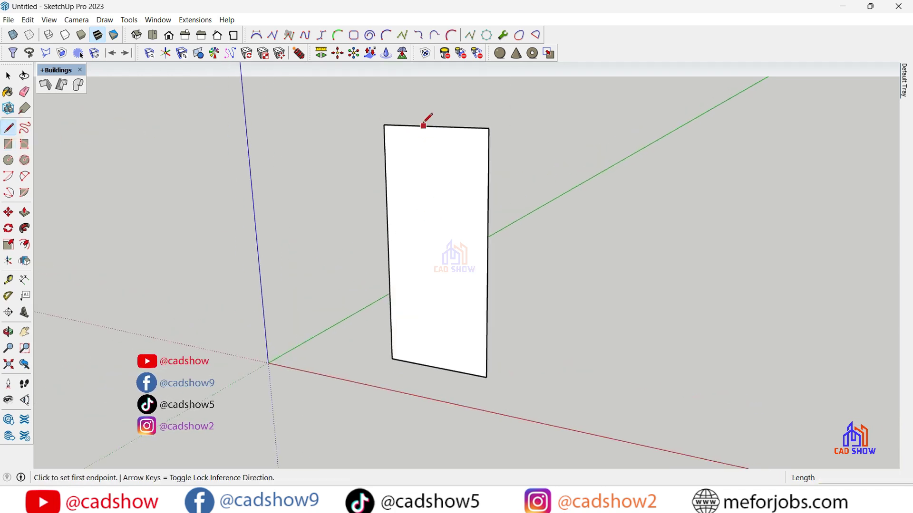
pyautogui.scroll(1, 418, 126)
pyautogui.click(418, 126)
pyautogui.click(392, 352)
pyautogui.press('space')
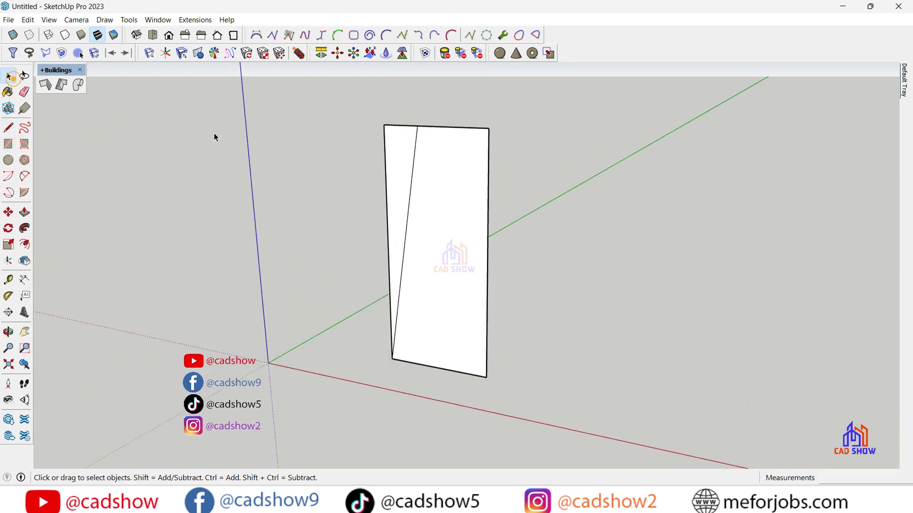
pyautogui.click(412, 179)
# Mirror a copy of the diagonal onto the opposite side to form the second leg
pyautogui.click(24, 260)
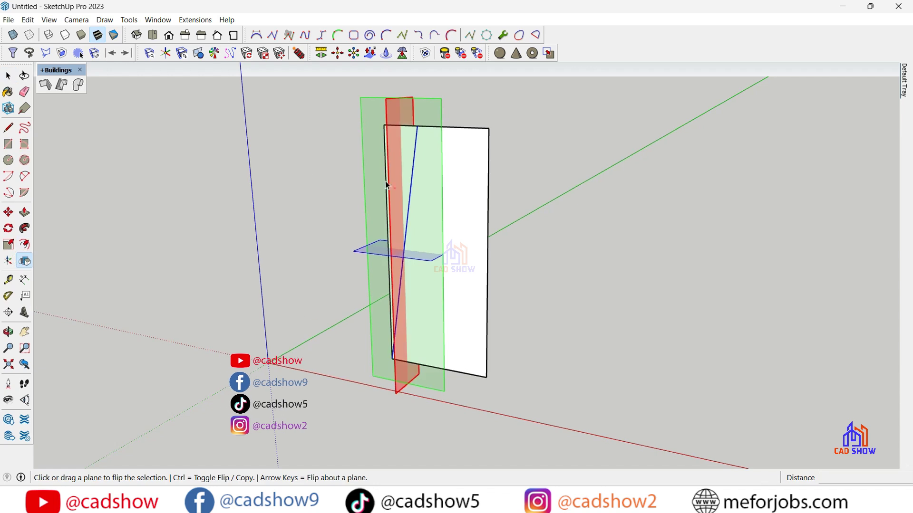
pyautogui.moveTo(388, 112); pyautogui.dragTo(424, 129)
pyautogui.press('ctrl')
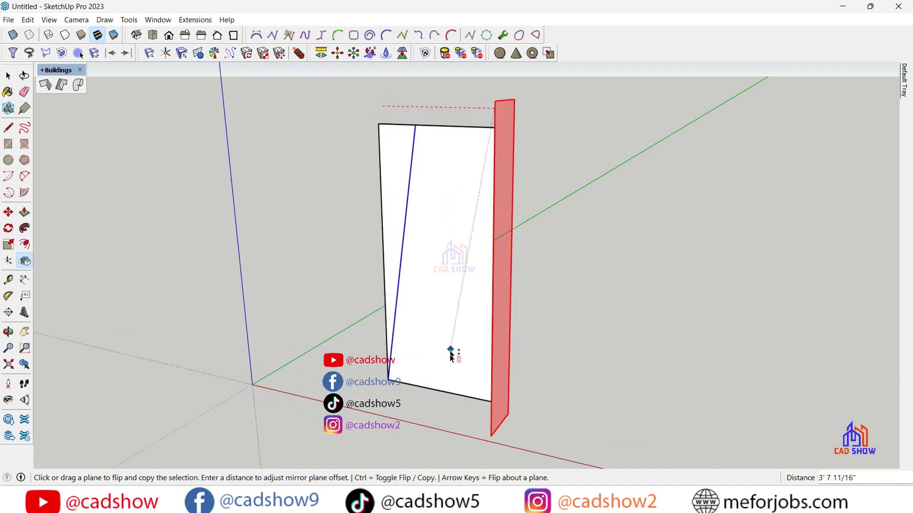
pyautogui.moveTo(423, 129); pyautogui.dragTo(433, 366)
pyautogui.press('Escape')
pyautogui.press('space')
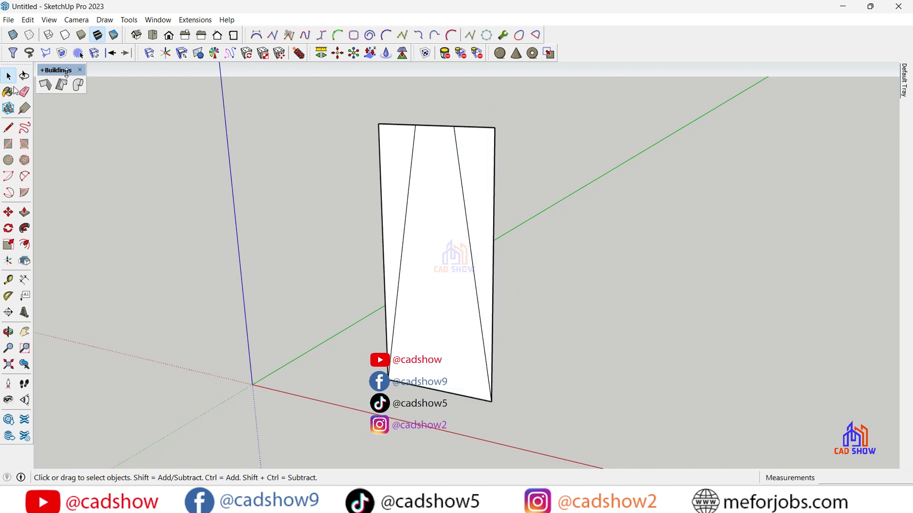
# Erase the outer side edges, bottom edge and face, leaving the A-frame legs
pyautogui.press('e')
pyautogui.moveTo(455, 120); pyautogui.dragTo(465, 332)
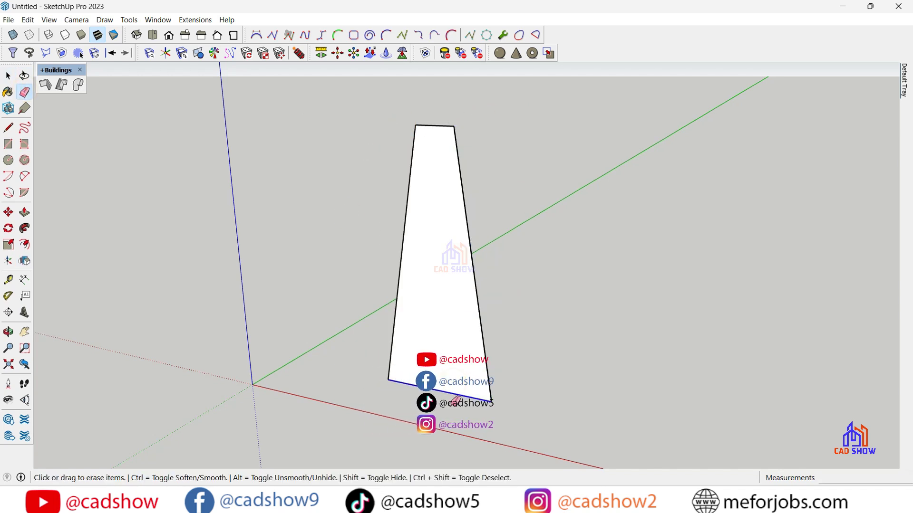
pyautogui.click(439, 391)
pyautogui.scroll(3, 442, 102)
pyautogui.scroll(-2, 218, 115)
pyautogui.scroll(-1, 214, 114)
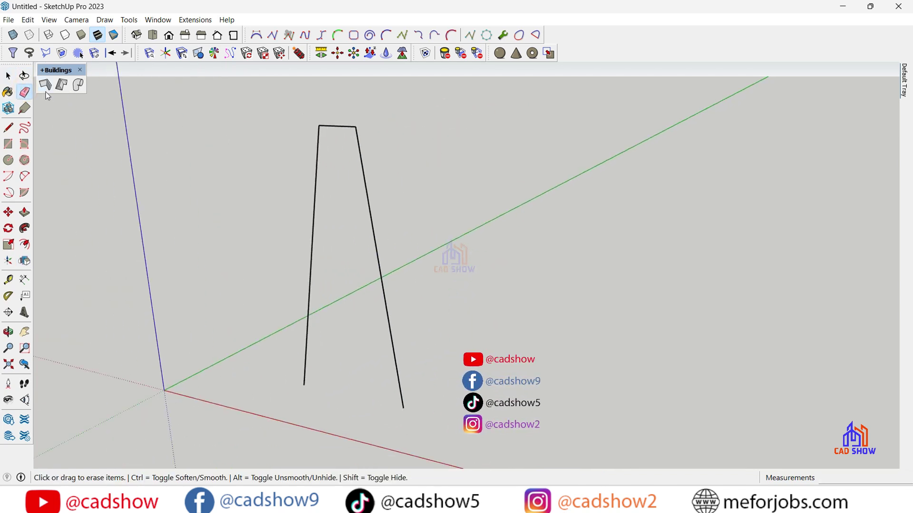
pyautogui.click(78, 85)
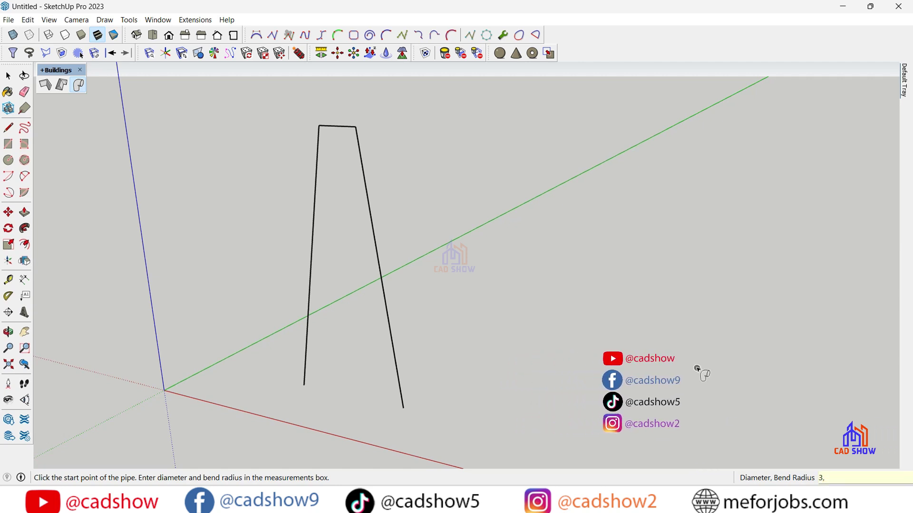
pyautogui.click(304, 385)
pyautogui.click(318, 125)
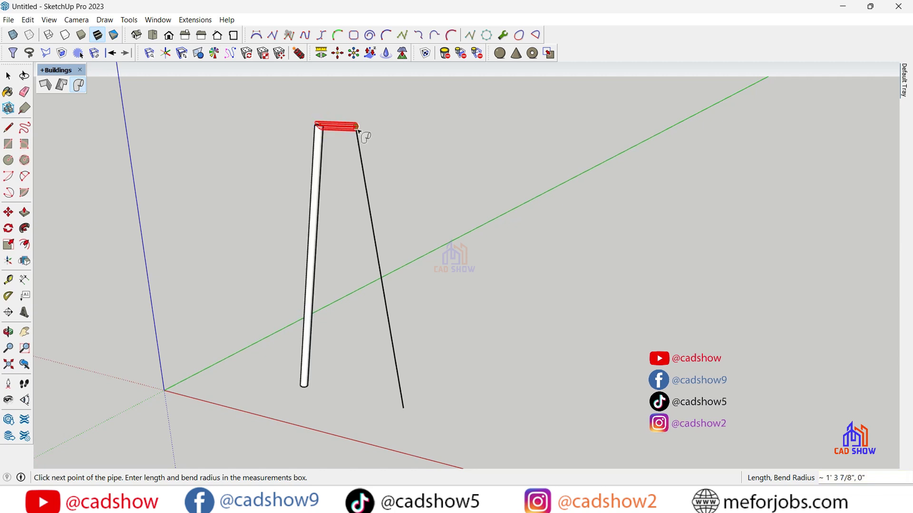
pyautogui.click(357, 127)
pyautogui.click(403, 408)
pyautogui.click(8, 76)
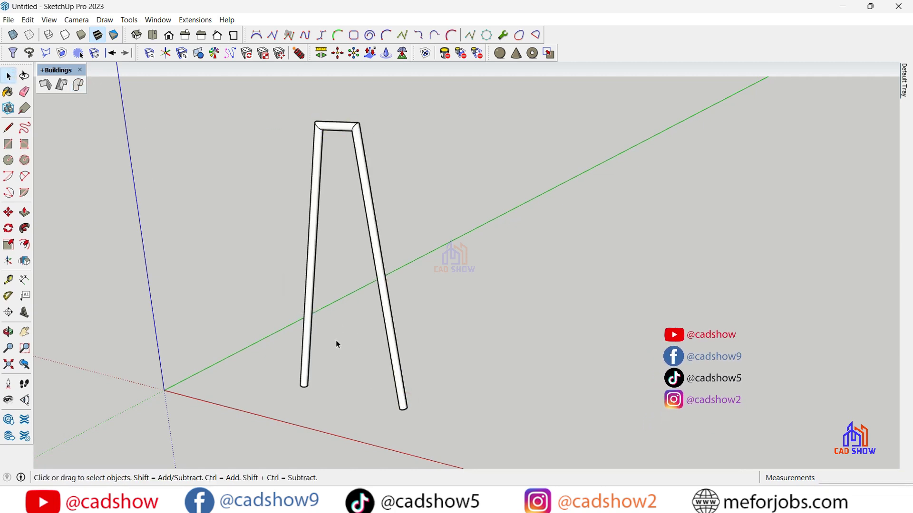
pyautogui.moveTo(335, 340); pyautogui.dragTo(346, 284, button='middle')
# Undo the pipe, draw a crossbar between the legs, and delete the face above it
pyautogui.hotkey('ctrl', 'z')
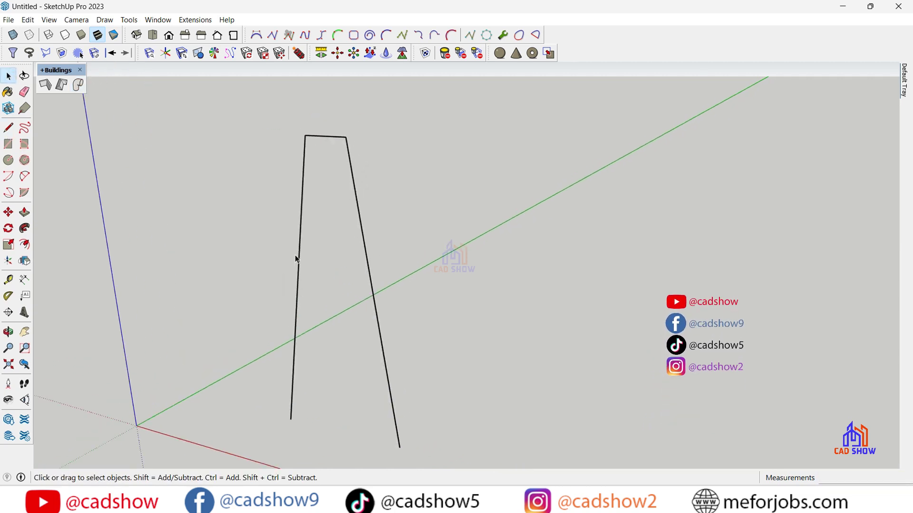
pyautogui.press('l')
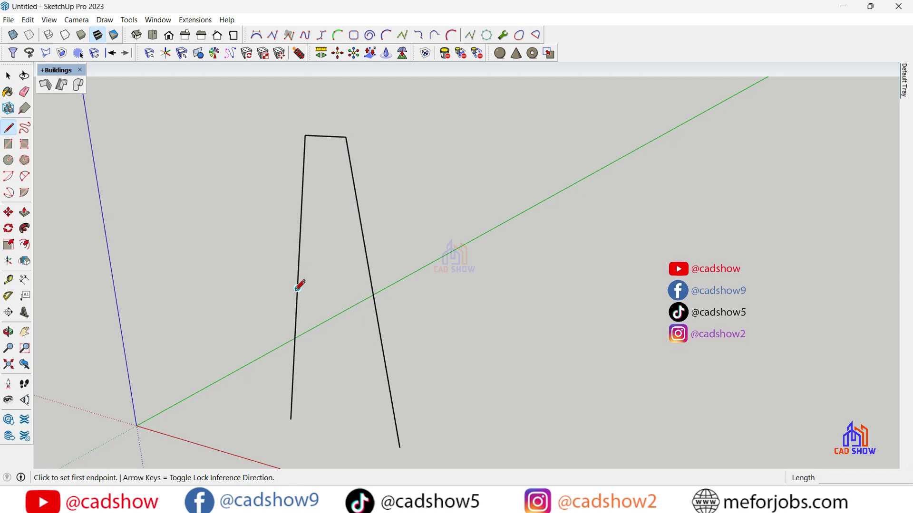
pyautogui.click(296, 314)
pyautogui.click(376, 313)
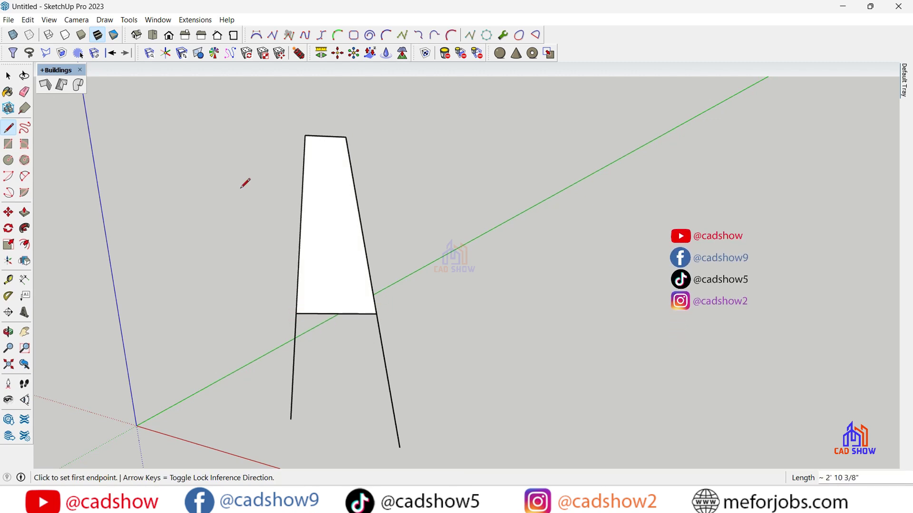
pyautogui.press('space')
pyautogui.click(323, 214)
pyautogui.press('Delete')
pyautogui.scroll(-1, 324, 257)
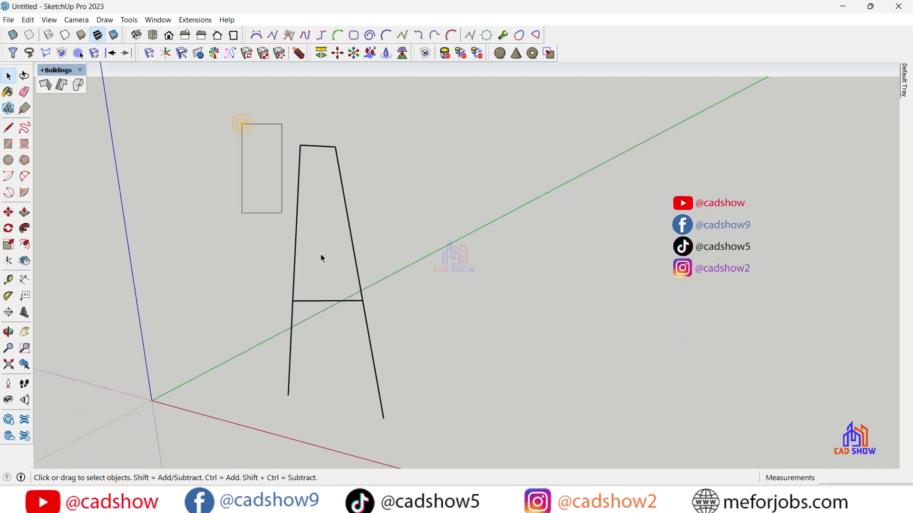
# Copy the whole A-frame 13 along the green axis
pyautogui.moveTo(322, 258); pyautogui.dragTo(395, 428)
pyautogui.moveTo(142, 350); pyautogui.dragTo(181, 249, button='middle')
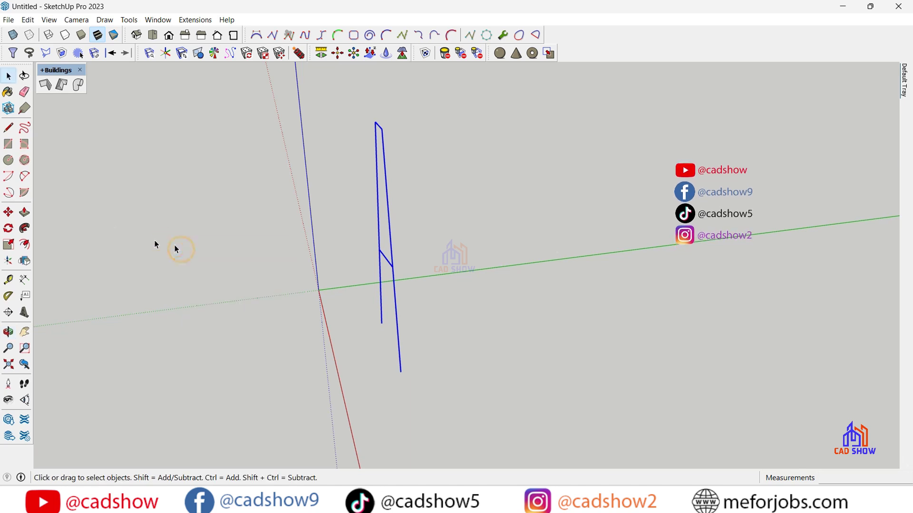
pyautogui.press('m')
pyautogui.press('ctrl')
pyautogui.click(400, 371)
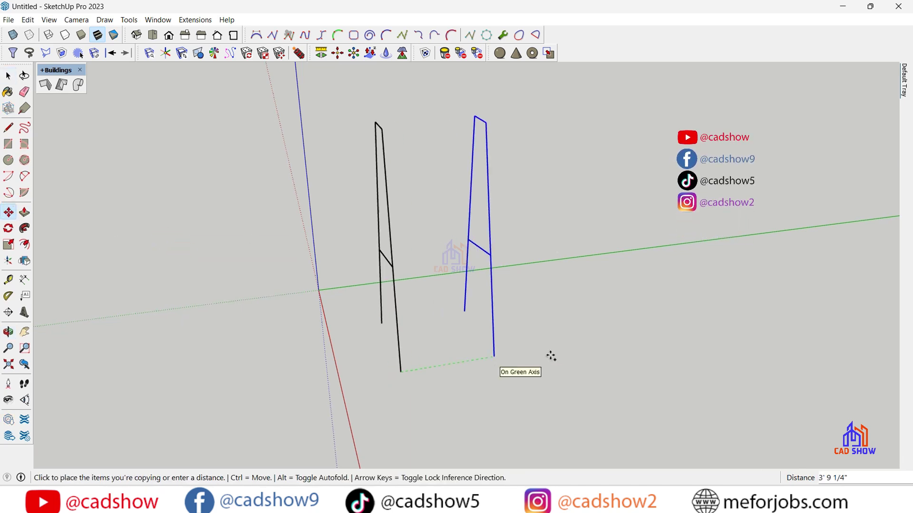
pyautogui.moveTo(551, 357); pyautogui.dragTo(633, 333)
pyautogui.write('13')
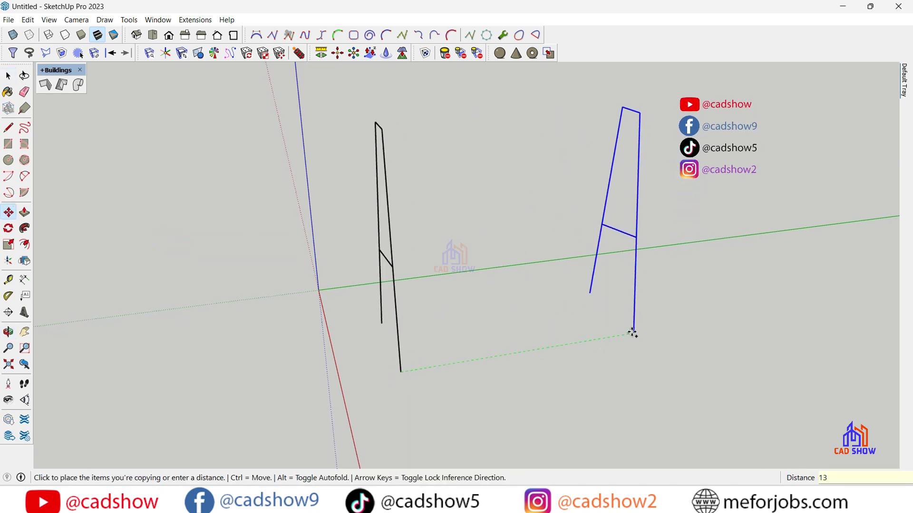
pyautogui.press('Return')
pyautogui.press('r')
# Draw a top beam joining the two A-frame tops
pyautogui.press('l')
pyautogui.scroll(3, 398, 135)
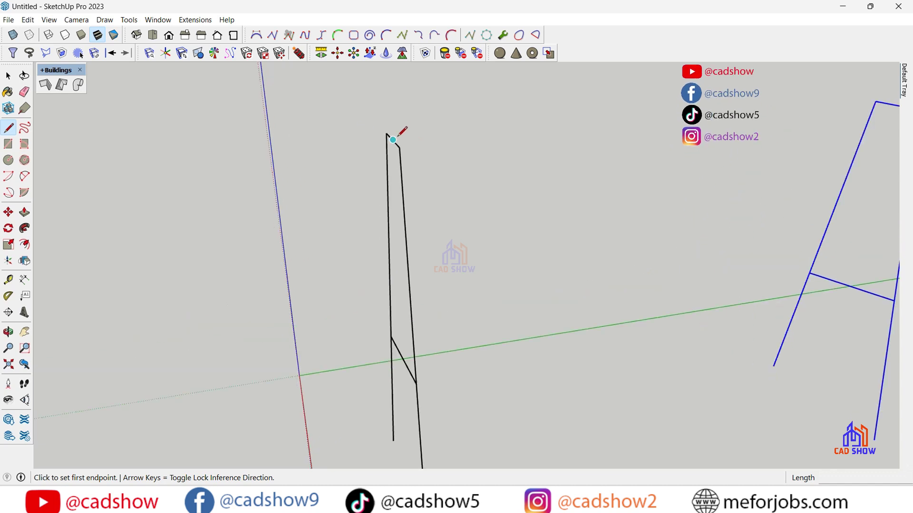
pyautogui.click(393, 140)
pyautogui.scroll(-3, 392, 140)
pyautogui.click(725, 119)
pyautogui.click(8, 76)
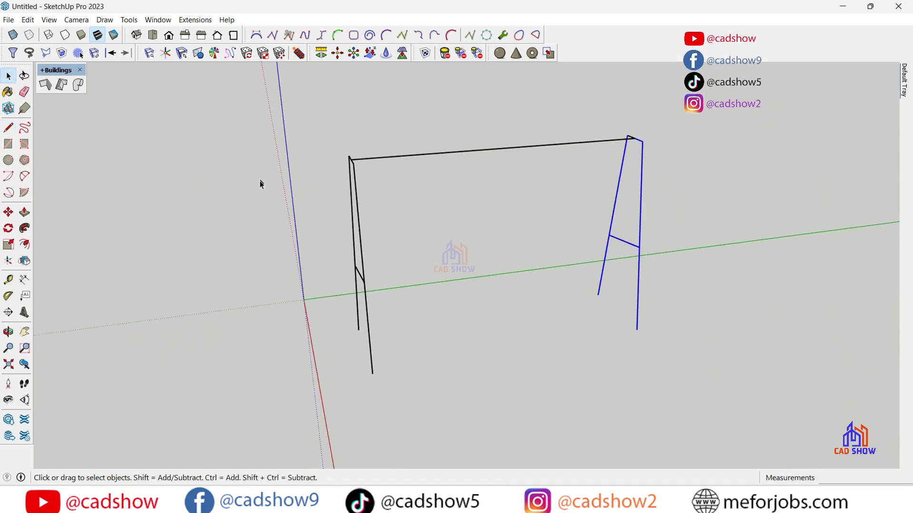
pyautogui.click(8, 331)
pyautogui.moveTo(292, 291)
pyautogui.mouseDown()
pyautogui.moveTo(429, 188)
pyautogui.moveTo(460, 303)
pyautogui.moveTo(493, 203)
pyautogui.mouseUp()
# Sweep the top beam into a pipe between the two frame tops
pyautogui.press('space')
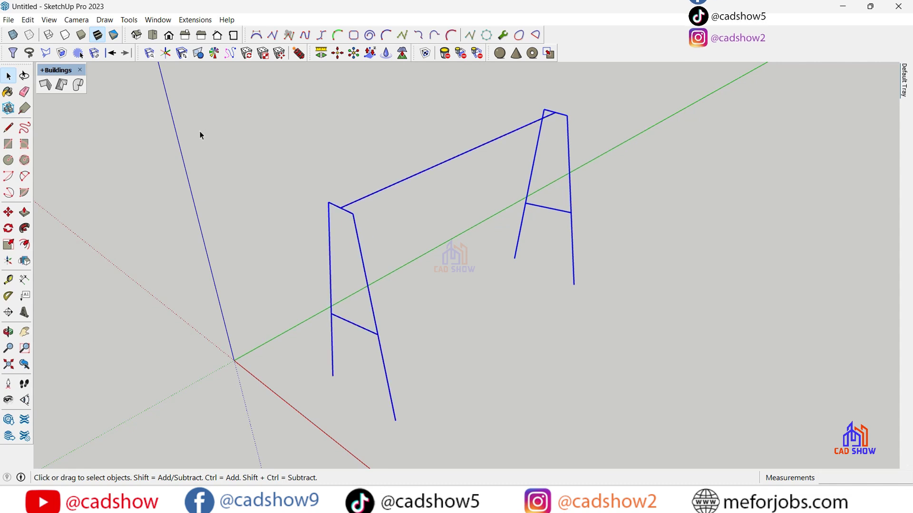
pyautogui.click(83, 86)
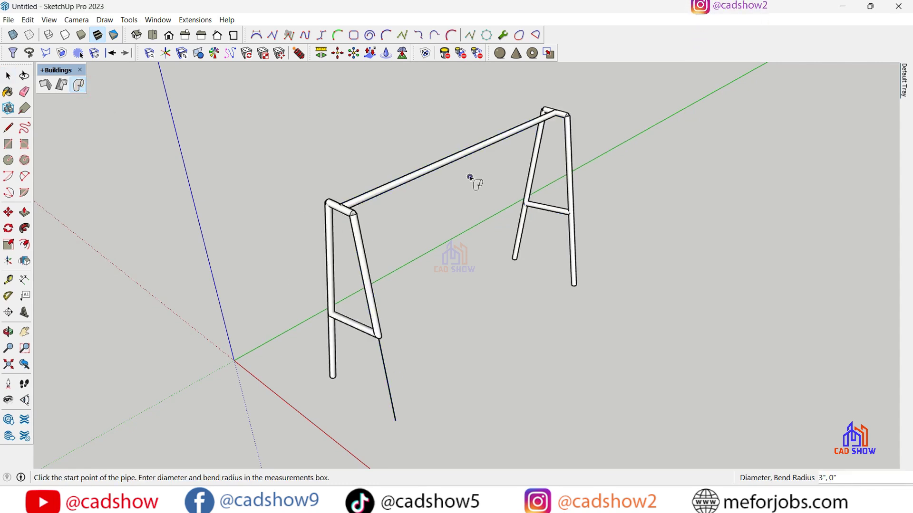
pyautogui.press('Escape')
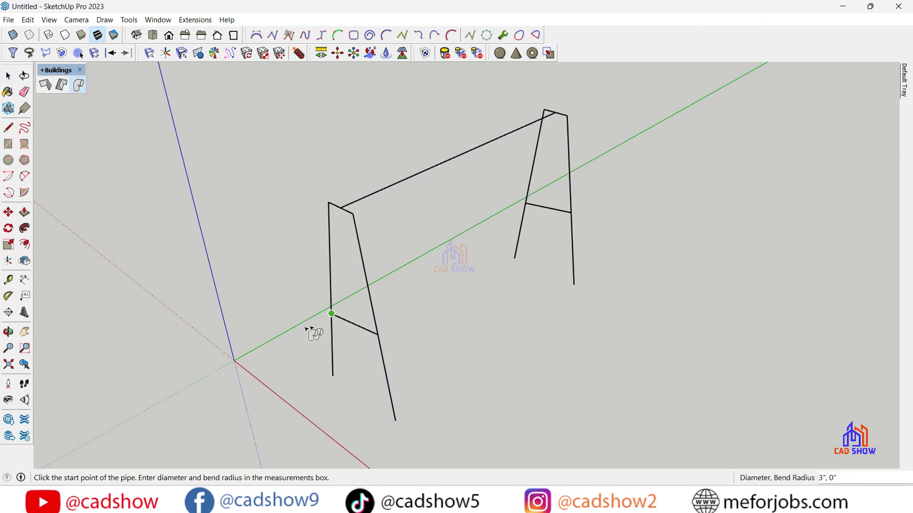
pyautogui.click(340, 207)
pyautogui.click(555, 113)
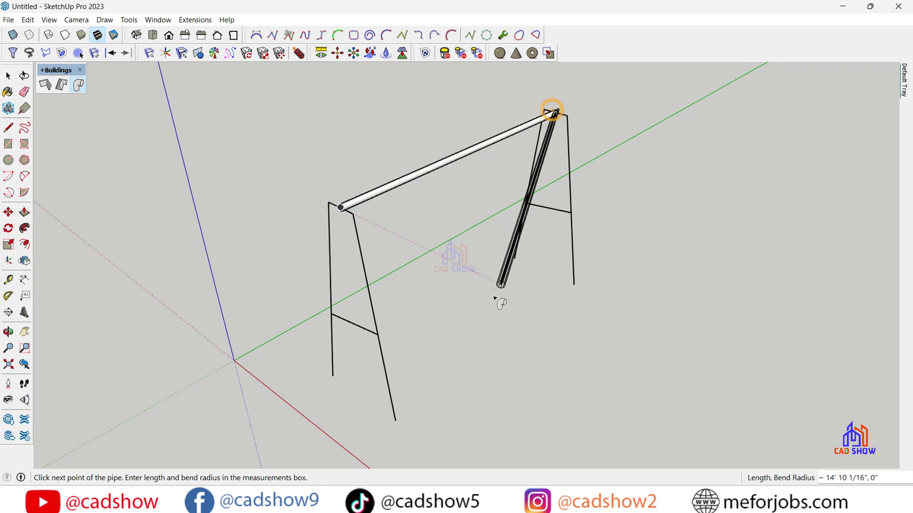
pyautogui.press('Escape')
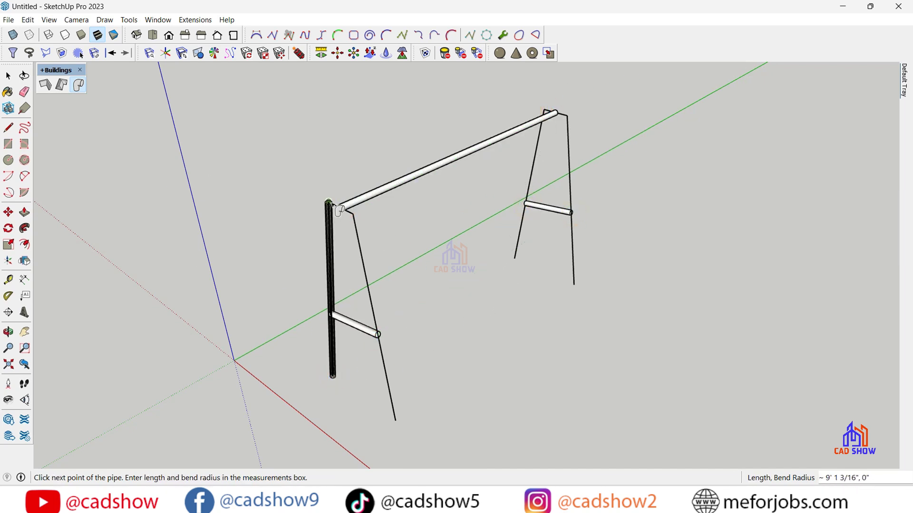
# Turn the right leg line into a pipe from its bottom to the top joint
pyautogui.click(514, 259)
pyautogui.scroll(3, 546, 118)
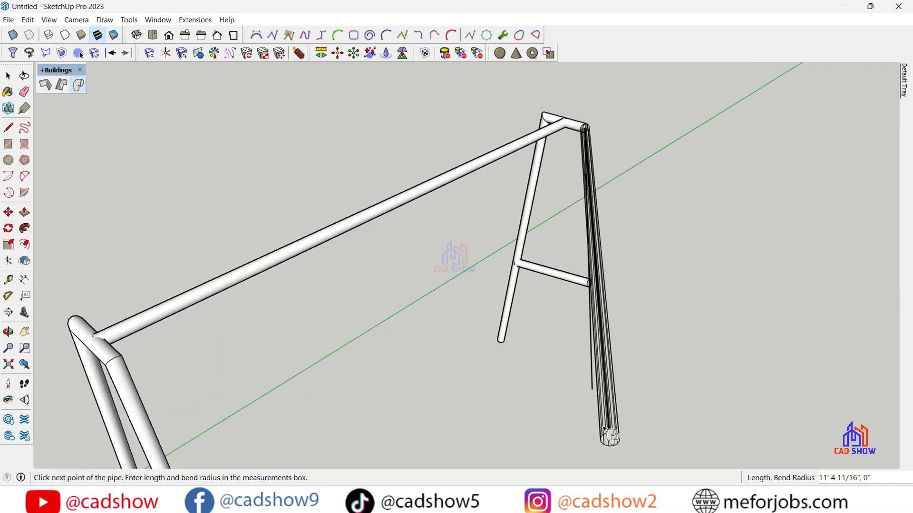
pyautogui.click(591, 383)
pyautogui.press('Escape')
pyautogui.scroll(-3, 483, 183)
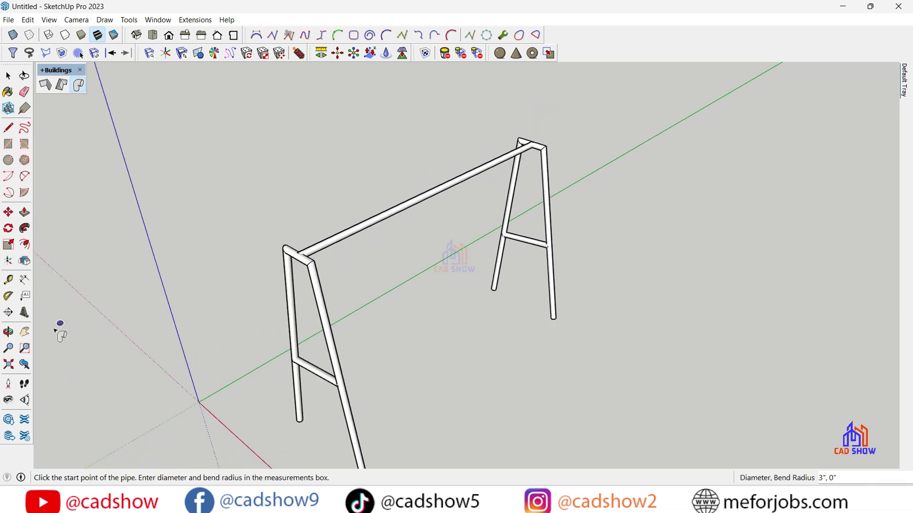
pyautogui.moveTo(322, 363)
pyautogui.mouseDown()
pyautogui.moveTo(190, 179)
pyautogui.moveTo(483, 383)
pyautogui.moveTo(347, 275)
pyautogui.moveTo(173, 296)
pyautogui.moveTo(343, 240)
pyautogui.moveTo(338, 258)
pyautogui.moveTo(368, 273)
pyautogui.moveTo(299, 259)
pyautogui.moveTo(373, 245)
pyautogui.moveTo(72, 201)
pyautogui.mouseUp()
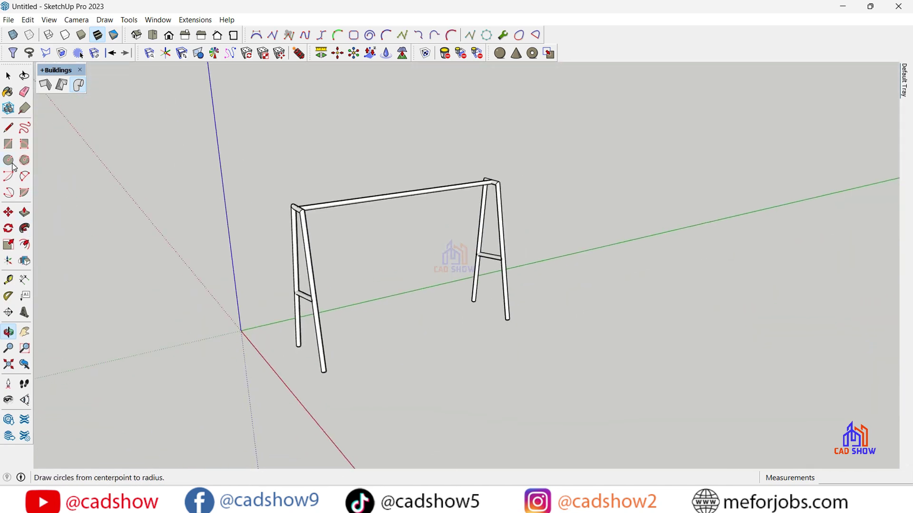
# Draw a circle of radius 1.5 near the swing frame
pyautogui.click(152, 39)
pyautogui.moveTo(536, 328); pyautogui.dragTo(192, 234)
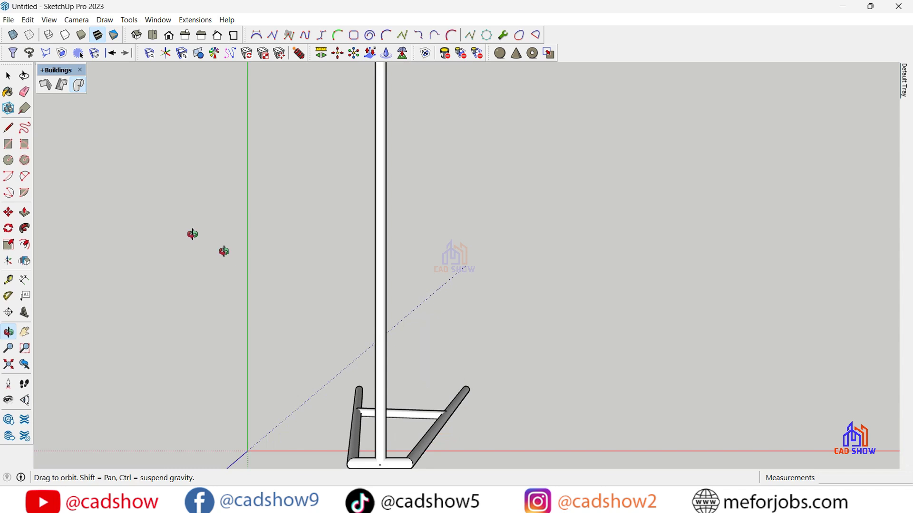
pyautogui.click(13, 163)
pyautogui.write('1')
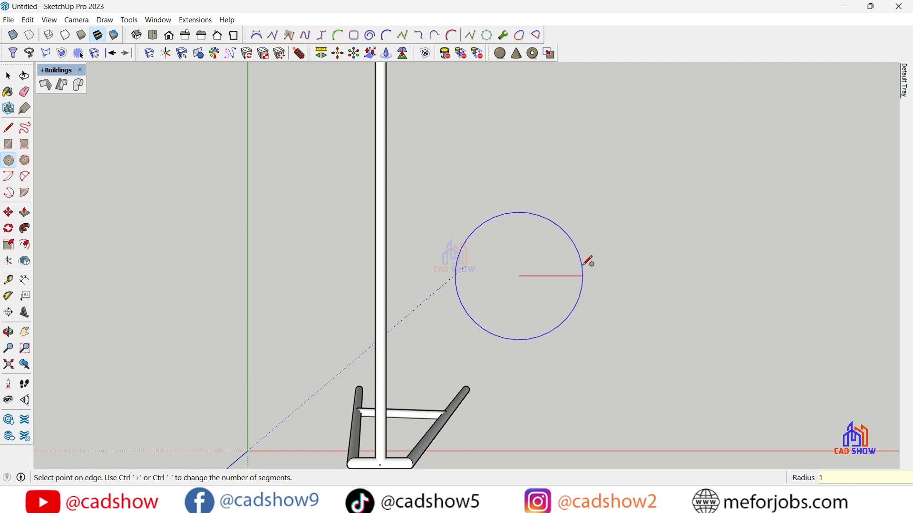
pyautogui.press('Return')
pyautogui.scroll(2, 542, 266)
pyautogui.scroll(3, 542, 266)
pyautogui.scroll(-2, 468, 289)
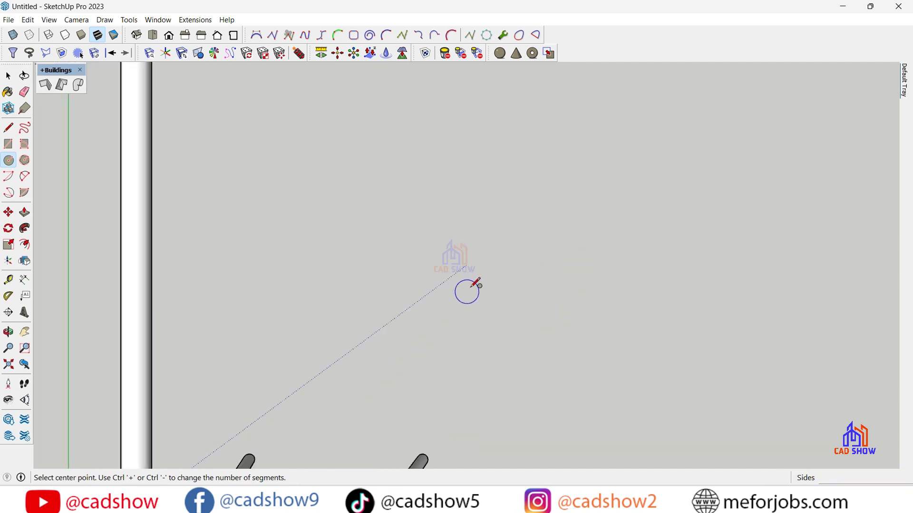
pyautogui.click(470, 292)
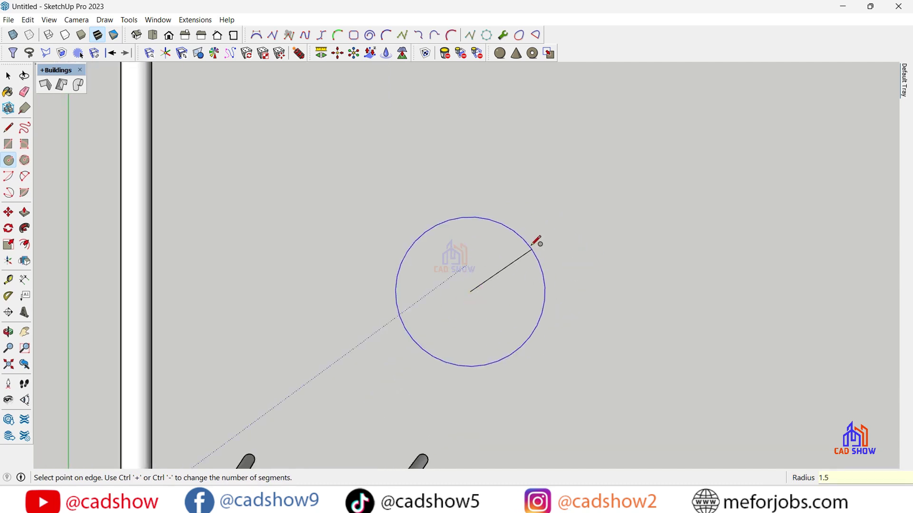
pyautogui.press('Escape')
pyautogui.press('space')
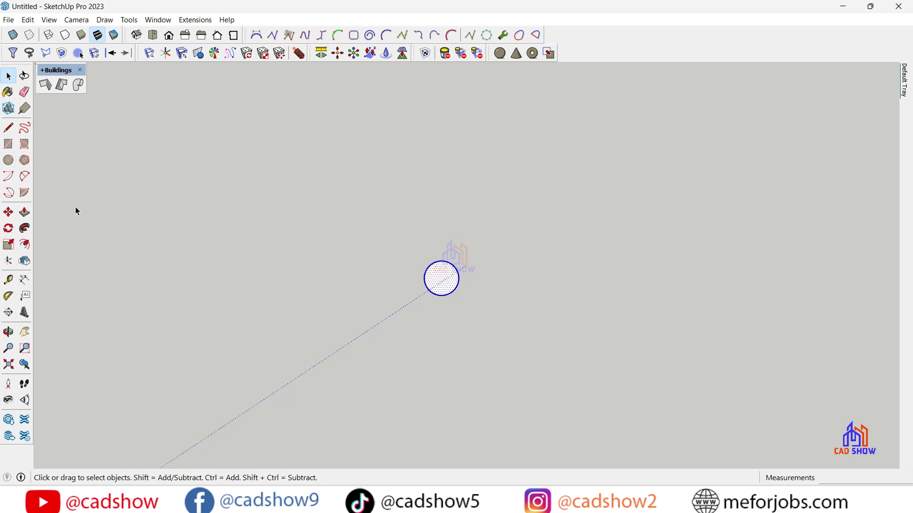
# Scale the circle into an oval, wider and slightly flatter
pyautogui.click(9, 244)
pyautogui.click(482, 274)
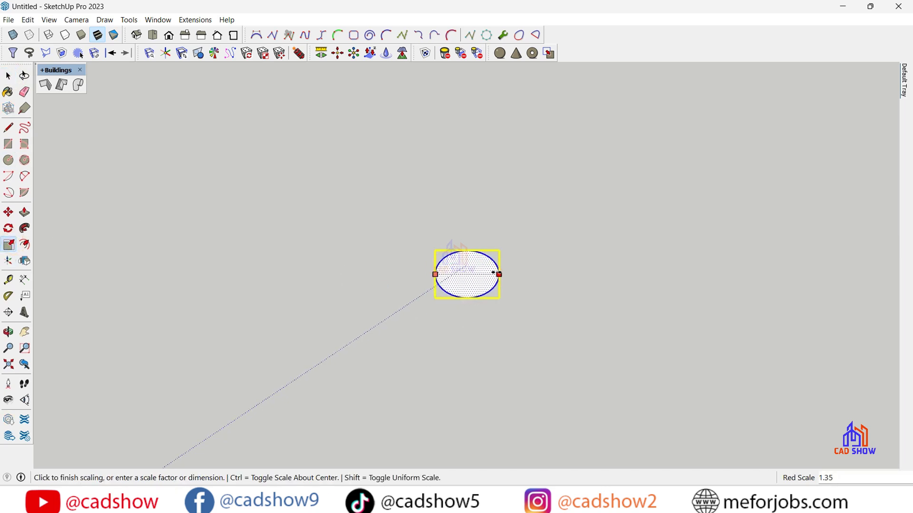
pyautogui.click(474, 250)
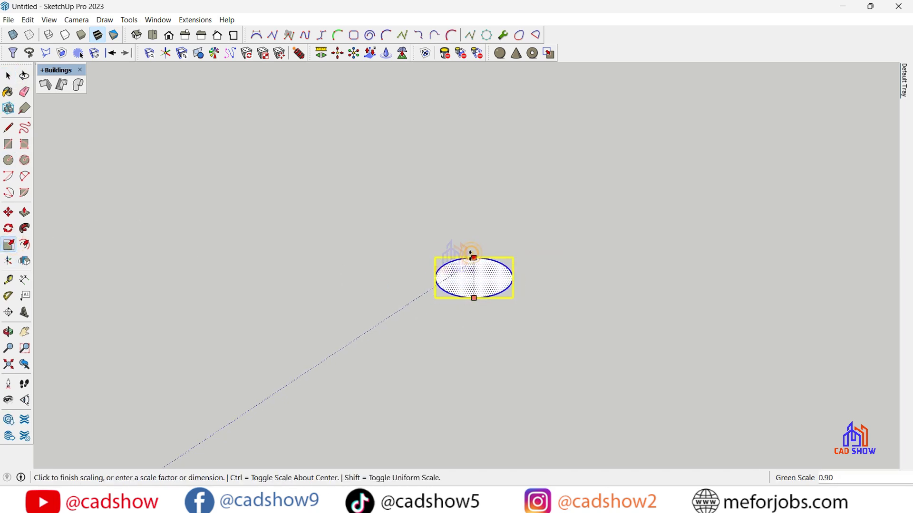
pyautogui.click(512, 276)
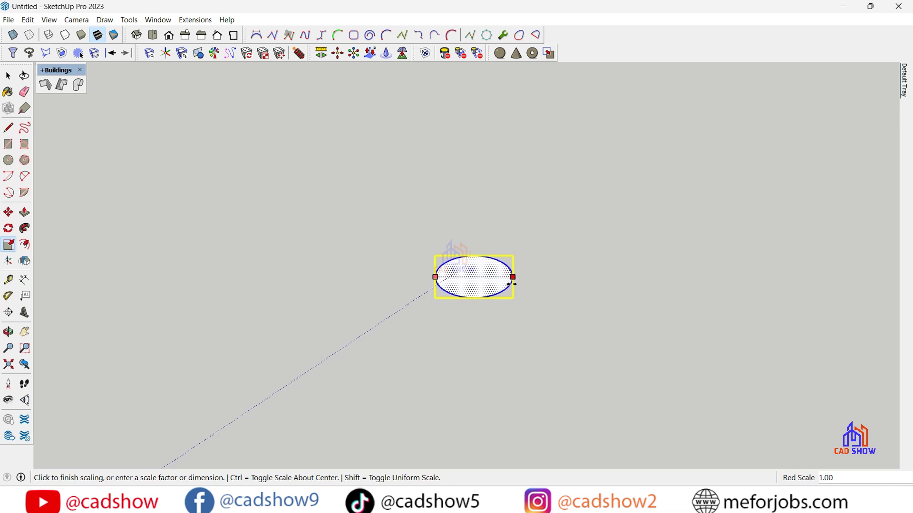
pyautogui.click(8, 77)
pyautogui.click(492, 304)
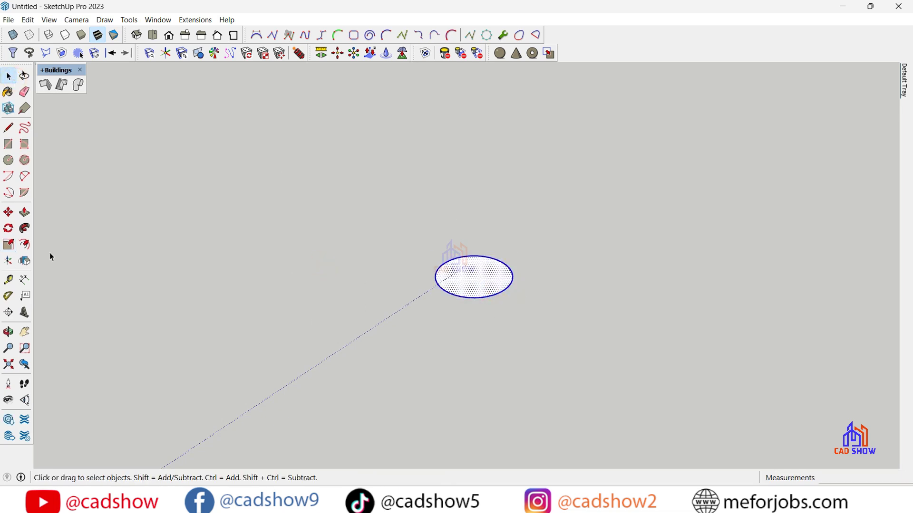
# Place a copy of the oval beside it and rotate the copy upright
pyautogui.click(522, 325)
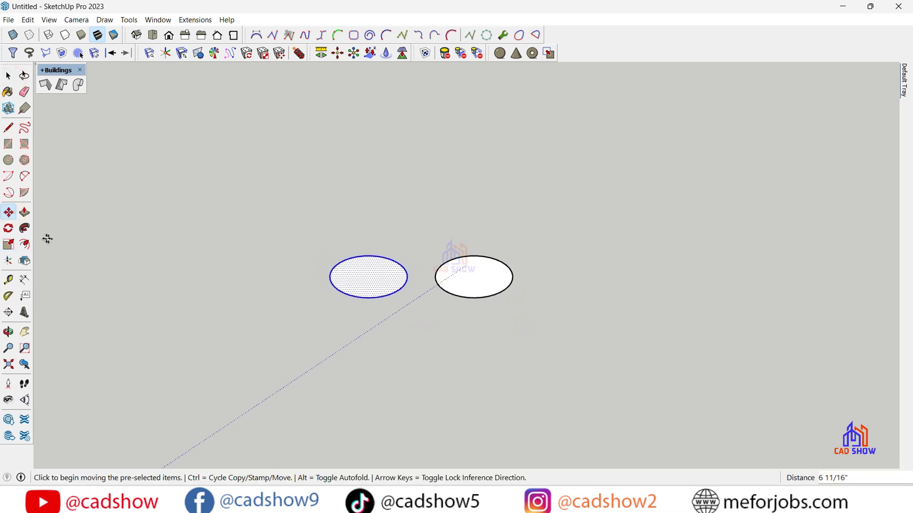
pyautogui.click(10, 230)
pyautogui.click(134, 38)
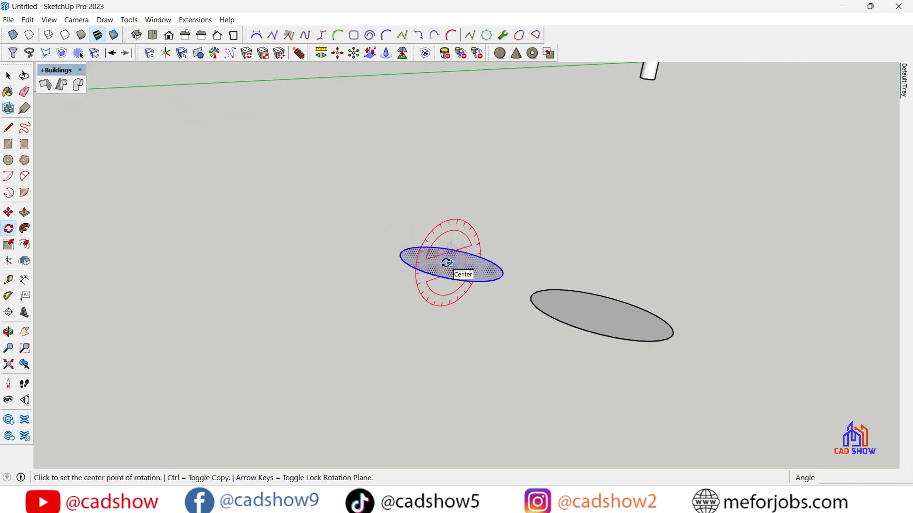
pyautogui.click(447, 263)
pyautogui.click(537, 236)
pyautogui.click(449, 159)
pyautogui.click(9, 75)
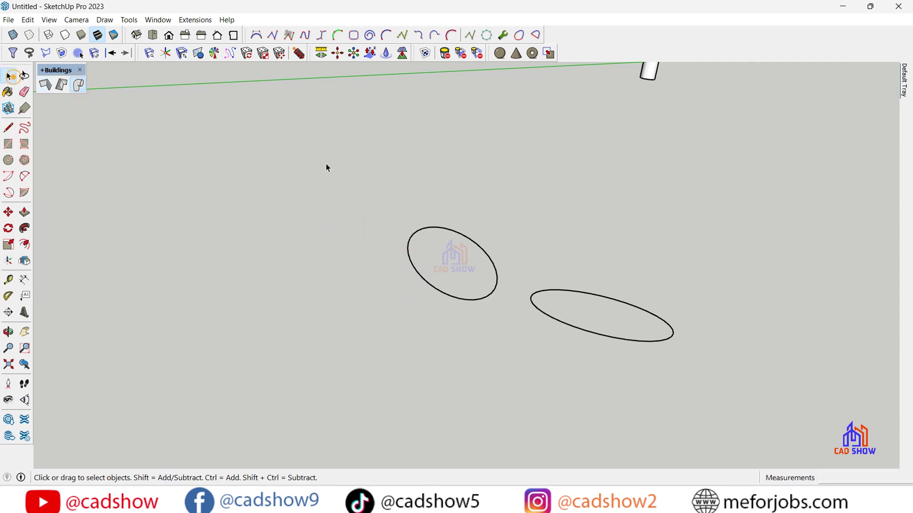
# Delete the flat oval's face, keeping and selecting its outline
pyautogui.click(78, 85)
pyautogui.scroll(1, 555, 277)
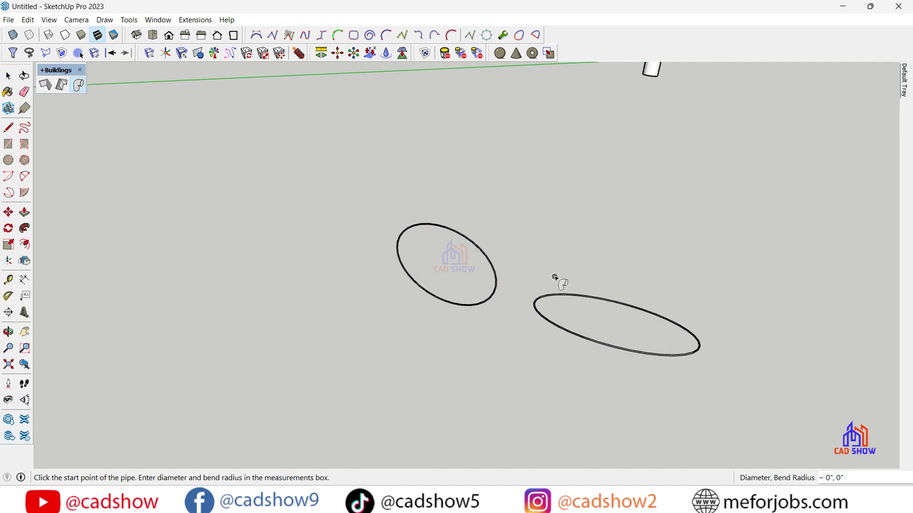
pyautogui.scroll(-2, 483, 285)
pyautogui.scroll(-1, 480, 288)
pyautogui.scroll(-1, 490, 291)
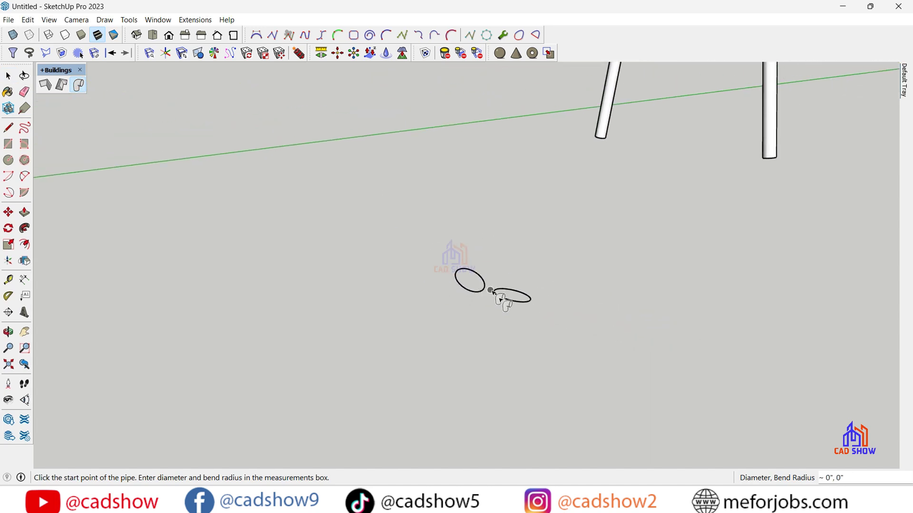
pyautogui.scroll(-1, 508, 295)
pyautogui.press('space')
pyautogui.scroll(2, 515, 294)
pyautogui.press('Delete')
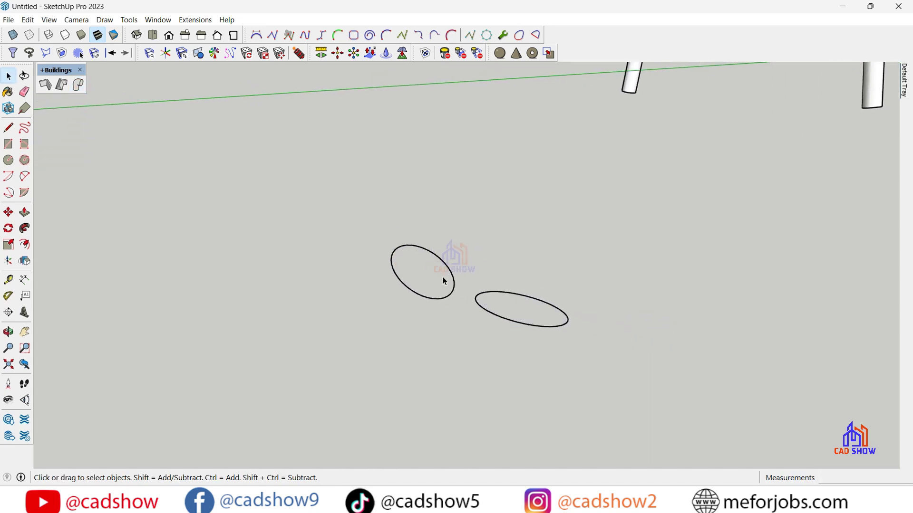
pyautogui.click(485, 314)
# Sweep both oval outlines into thin pipe rings with a set diameter
pyautogui.click(79, 88)
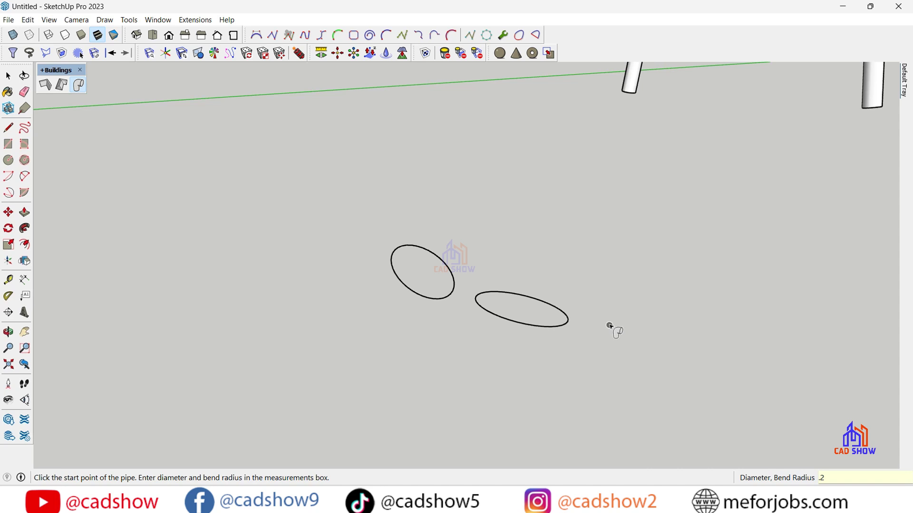
pyautogui.press('space')
pyautogui.moveTo(654, 378); pyautogui.dragTo(140, 136)
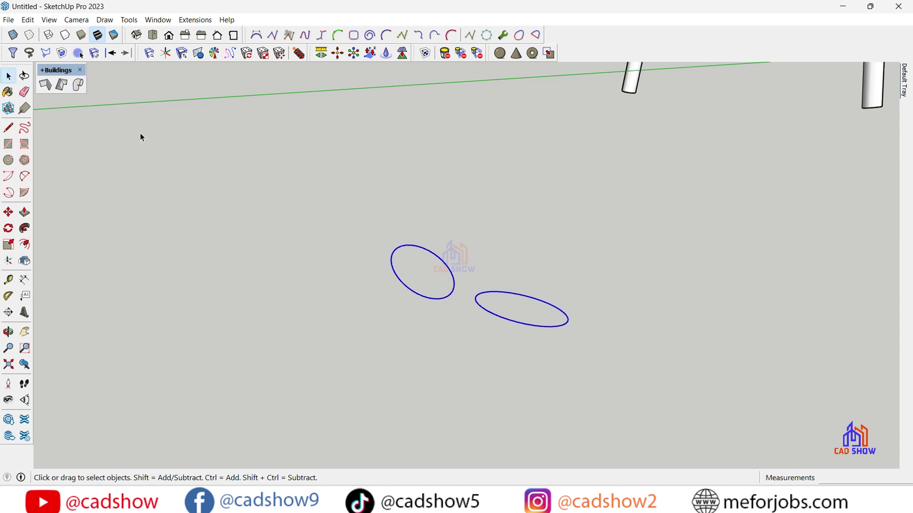
pyautogui.click(80, 85)
pyautogui.scroll(3, 660, 356)
pyautogui.scroll(-1, 475, 286)
pyautogui.press('space')
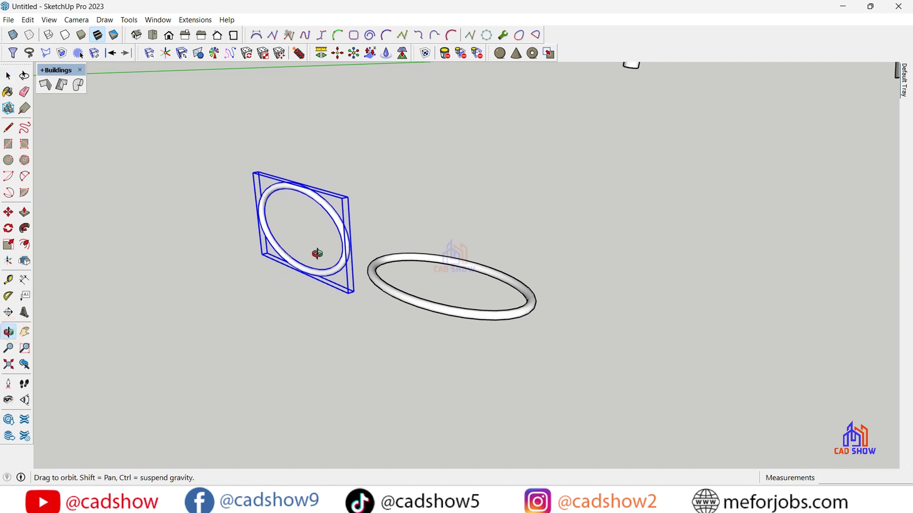
# Move the upright ring through the flat ring and check they interlock
pyautogui.moveTo(317, 254); pyautogui.dragTo(304, 246, button='middle')
pyautogui.click(8, 213)
pyautogui.scroll(2, 333, 279)
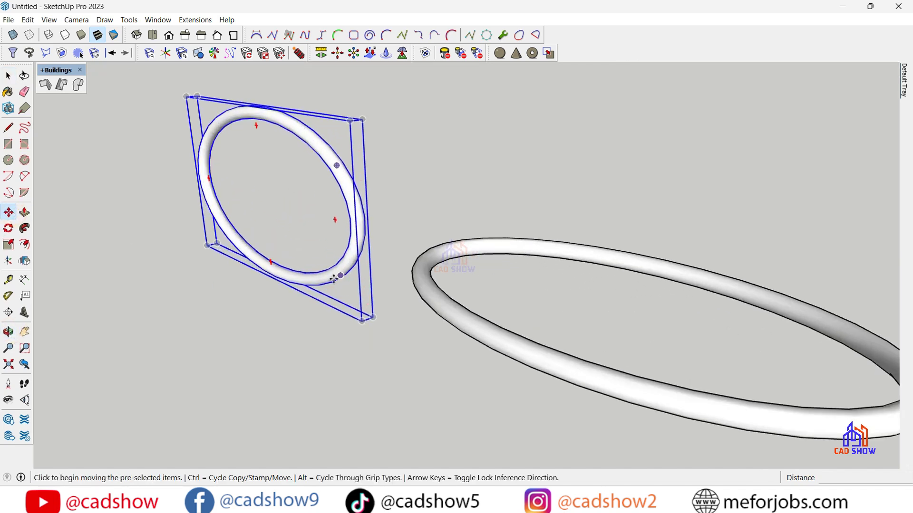
pyautogui.click(191, 252)
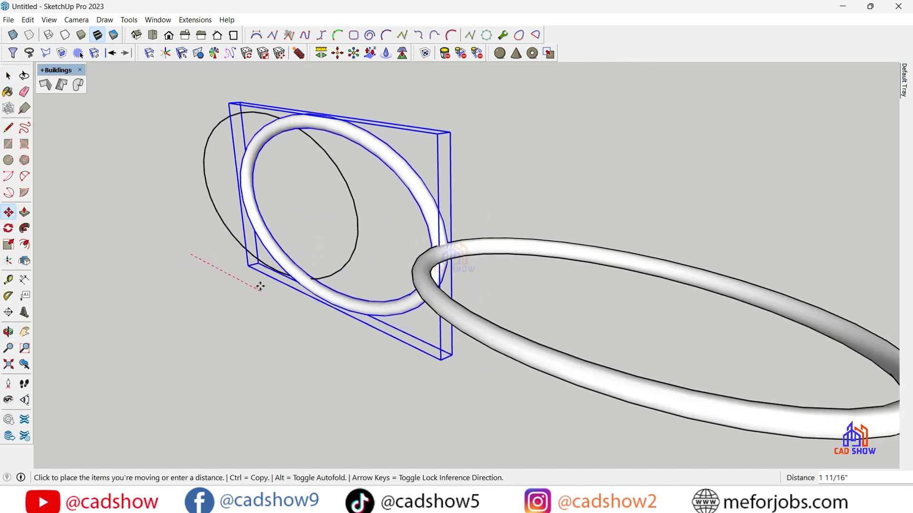
pyautogui.click(274, 292)
pyautogui.click(15, 335)
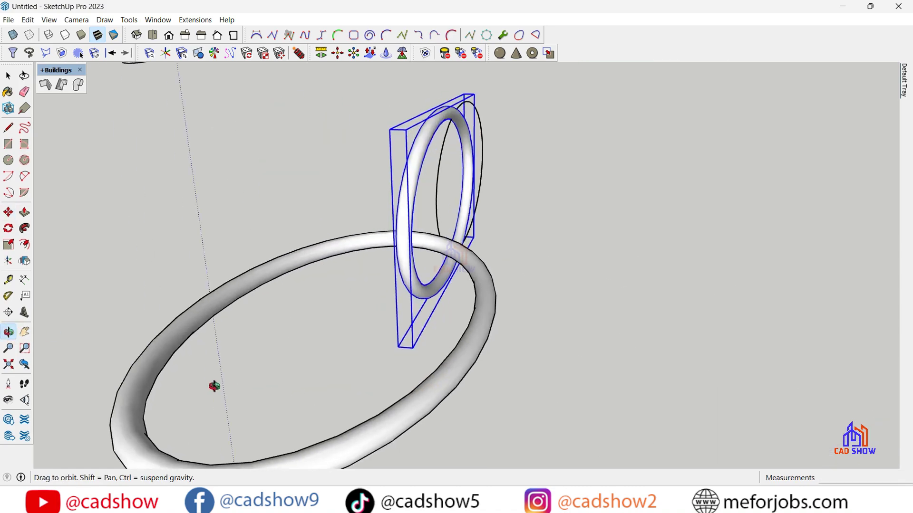
pyautogui.moveTo(214, 386); pyautogui.dragTo(543, 377)
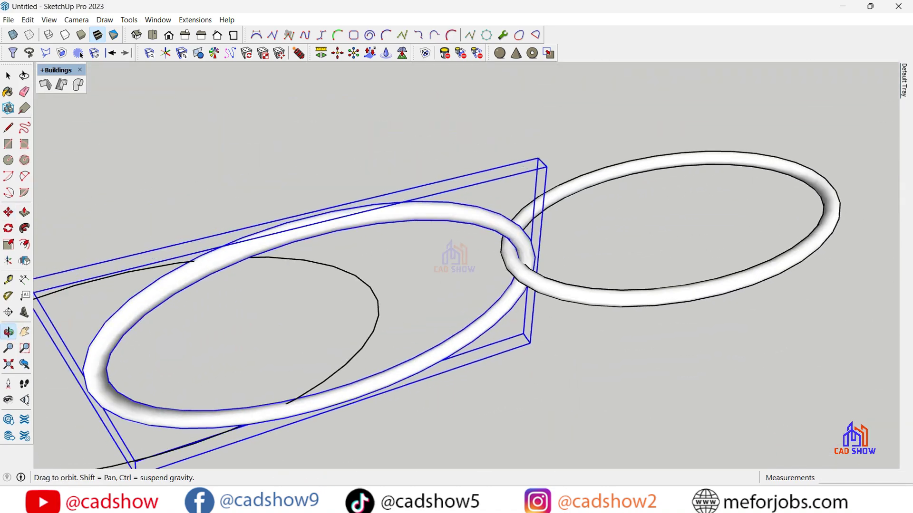
pyautogui.moveTo(543, 377); pyautogui.dragTo(143, 113, button='middle')
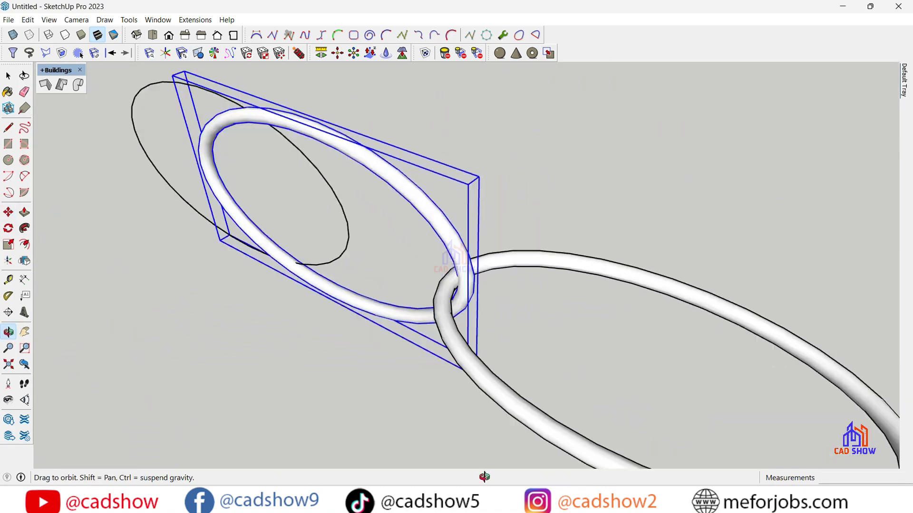
# Make the upright ring and the flat ring each a component
pyautogui.rightClick(335, 154)
pyautogui.click(434, 240)
pyautogui.click(472, 375)
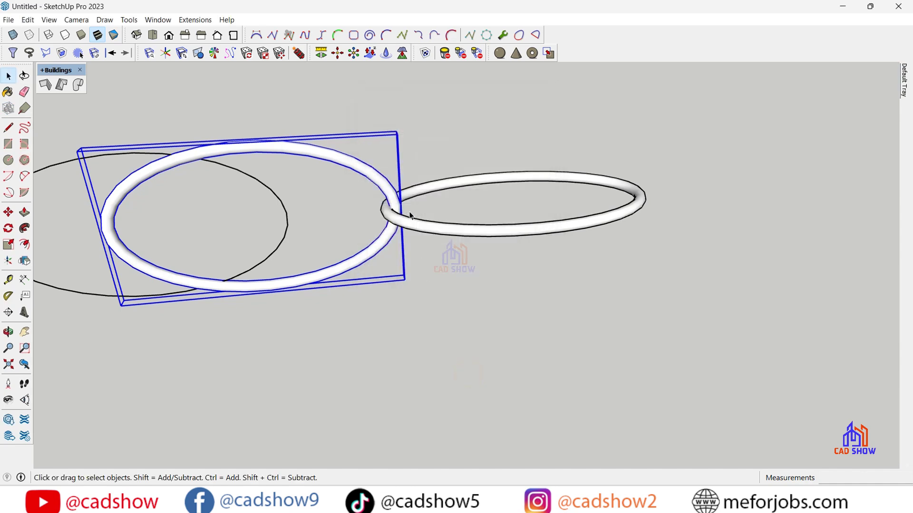
pyautogui.click(410, 215)
pyautogui.rightClick(434, 241)
pyautogui.click(464, 269)
pyautogui.click(464, 375)
# Group the two linked rings and move the pair aside
pyautogui.click(374, 254)
pyautogui.keyDown('shift'); pyautogui.click(440, 232); pyautogui.keyUp('shift')
pyautogui.rightClick(439, 232)
pyautogui.click(470, 336)
pyautogui.scroll(-2, 428, 274)
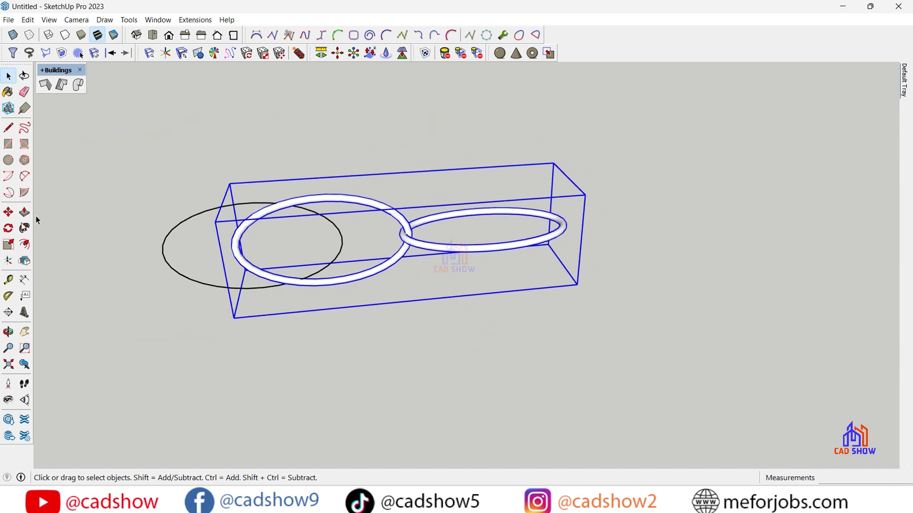
pyautogui.press('m')
pyautogui.click(387, 238)
pyautogui.scroll(-3, 523, 238)
pyautogui.scroll(-2, 623, 181)
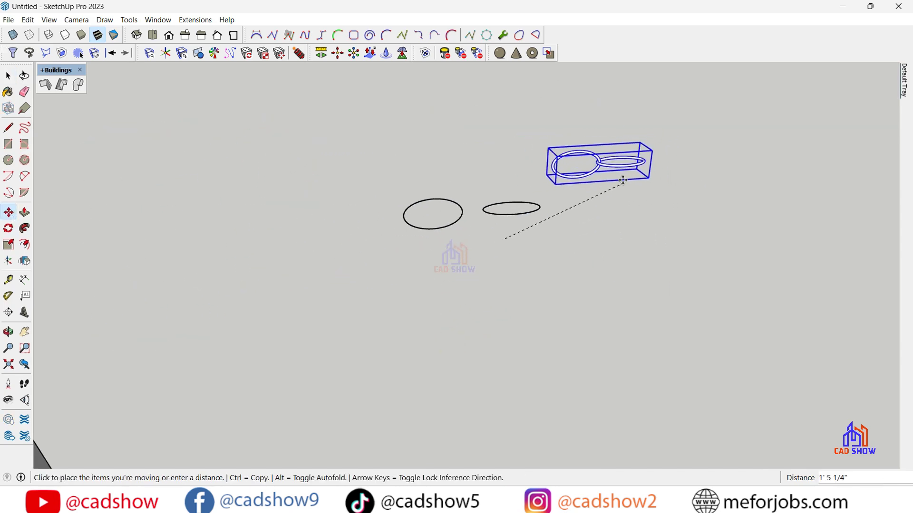